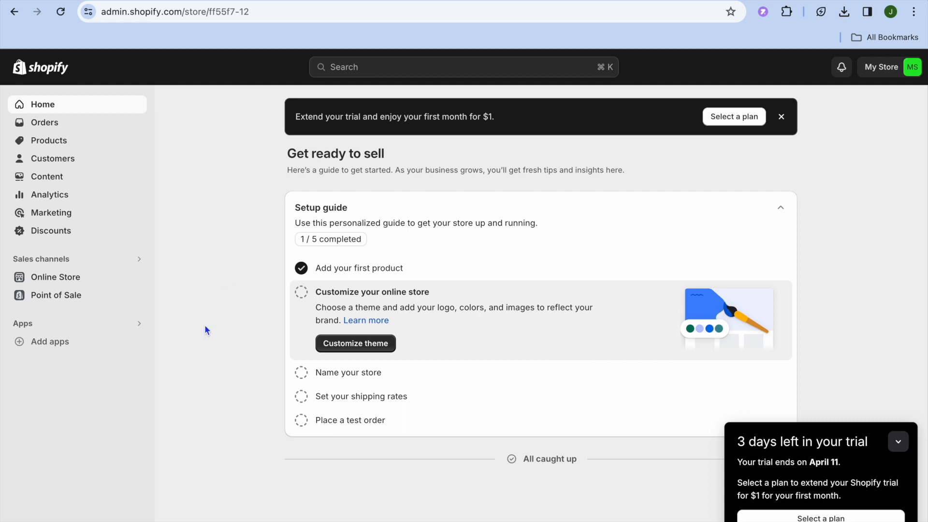
Search the Shopify App Store for "preorder" and open the listing of Preorder Notify Me Pre-Order T
{"action": "left_click", "coordinate": [64, 344]}
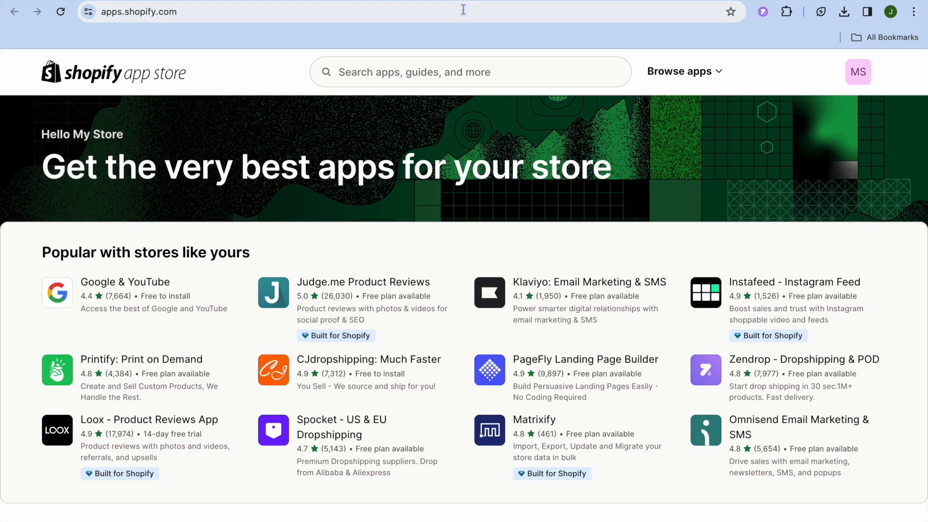
{"action": "left_click", "coordinate": [419, 73]}
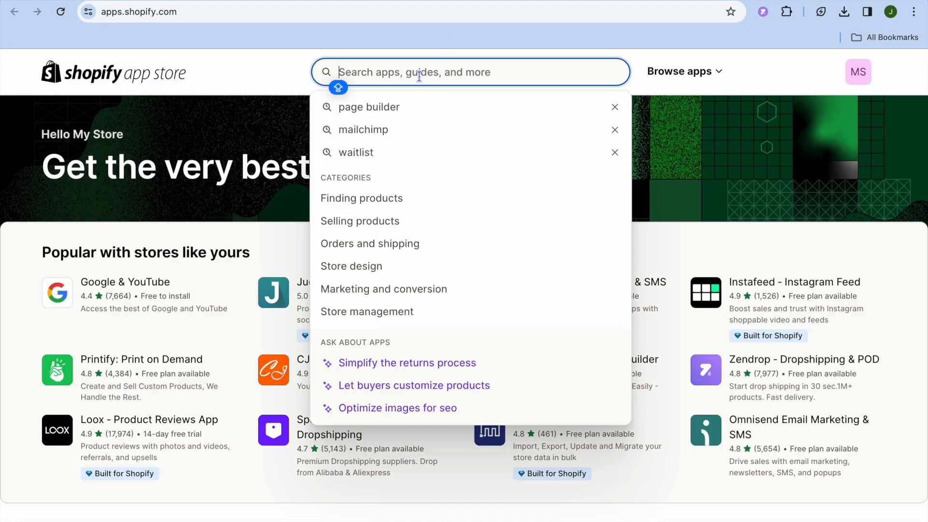
{"action": "type", "text": "PRE"}
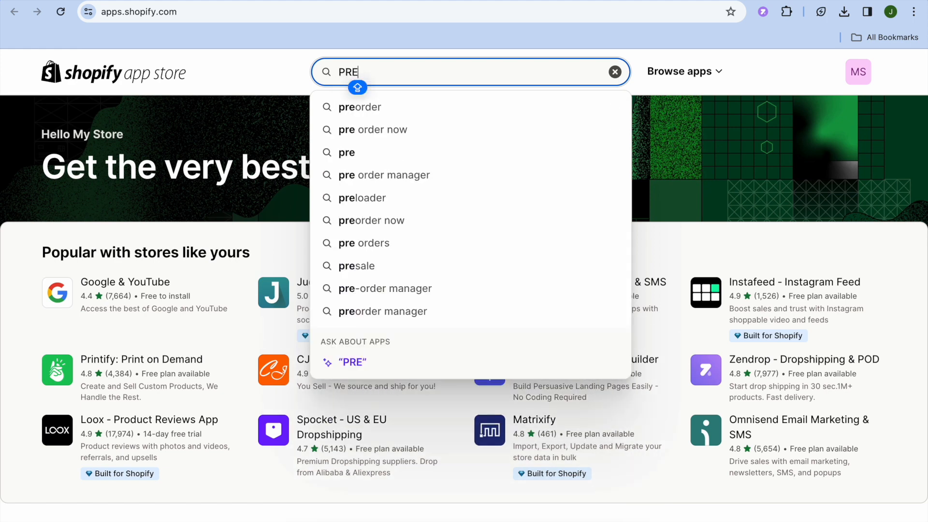
{"action": "left_click", "coordinate": [445, 109]}
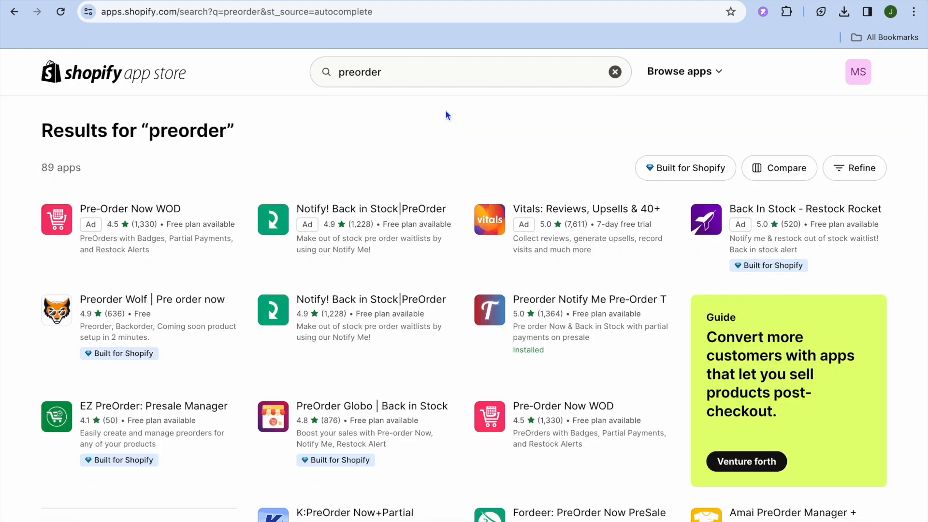
{"action": "left_click", "coordinate": [558, 305]}
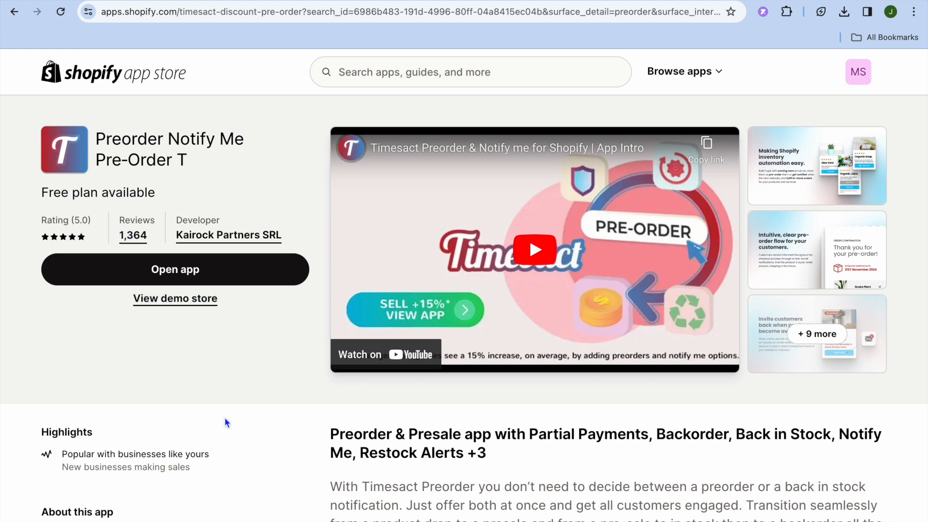
Review the app's description and pricing plans, and open the installed Timesact app
{"action": "scroll", "coordinate": [224, 416], "scroll_direction": "down", "scroll_amount": 7}
{"action": "scroll", "coordinate": [226, 420], "scroll_direction": "down", "scroll_amount": 4}
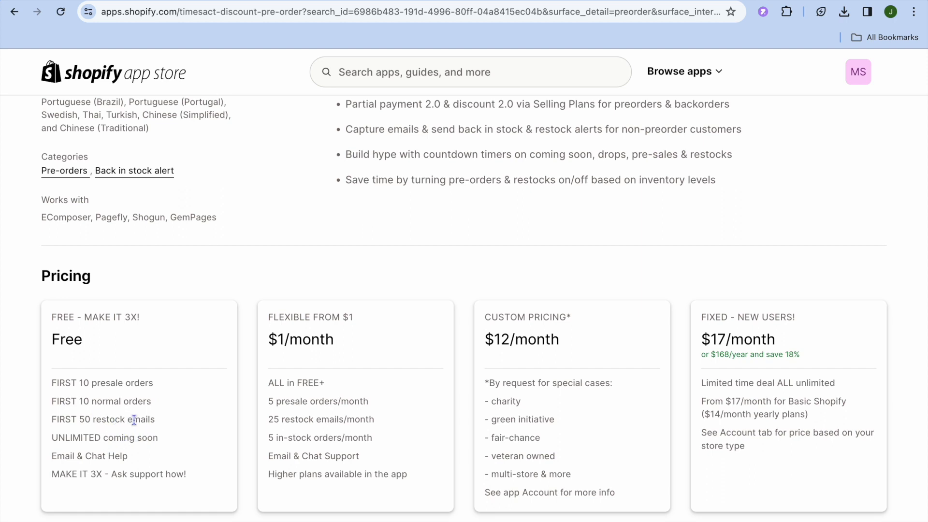
{"action": "scroll", "coordinate": [138, 420], "scroll_direction": "up", "scroll_amount": 10}
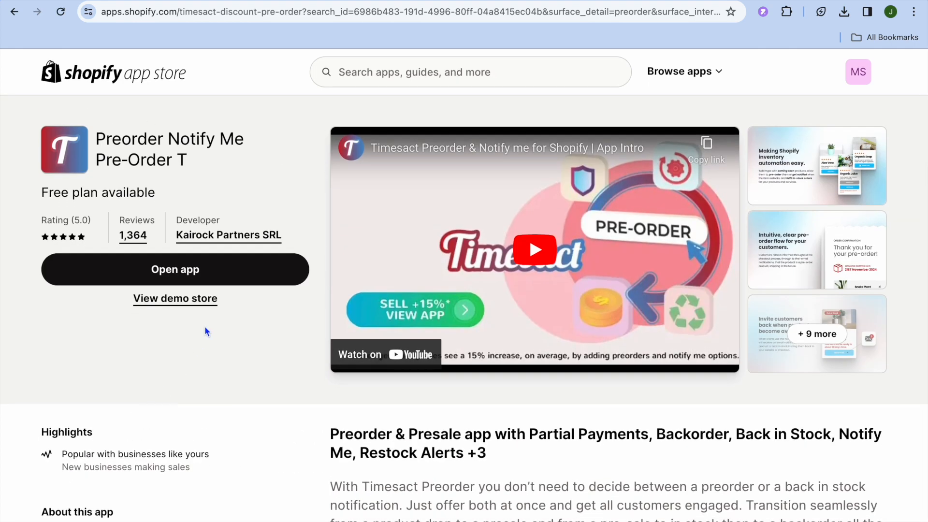
{"action": "left_click", "coordinate": [216, 272]}
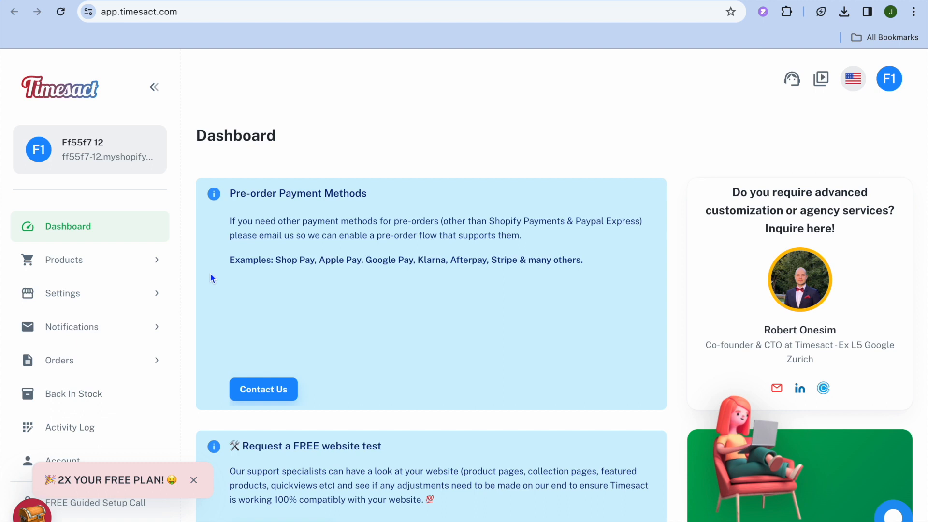
Select PRODUCT 2 as a new pre-order product and proceed to its pre-order configuration
{"action": "left_click", "coordinate": [65, 264]}
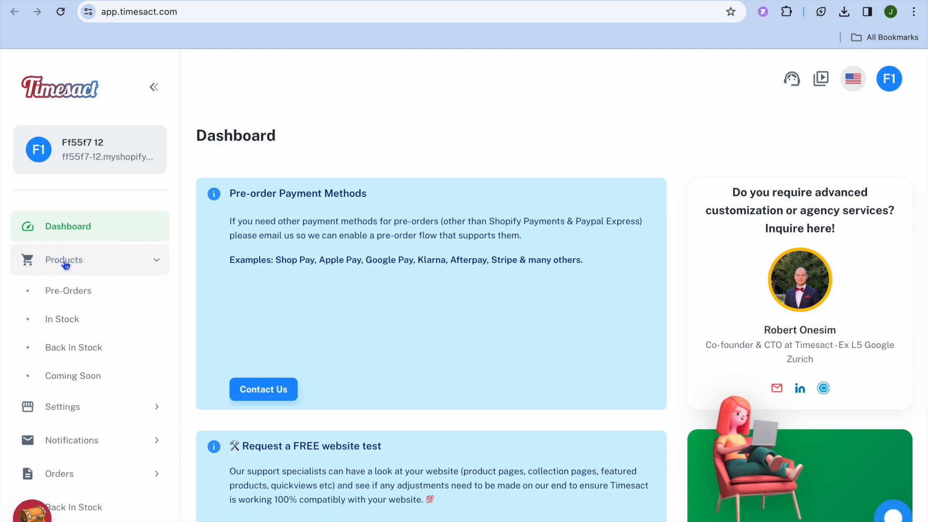
{"action": "left_click", "coordinate": [76, 290]}
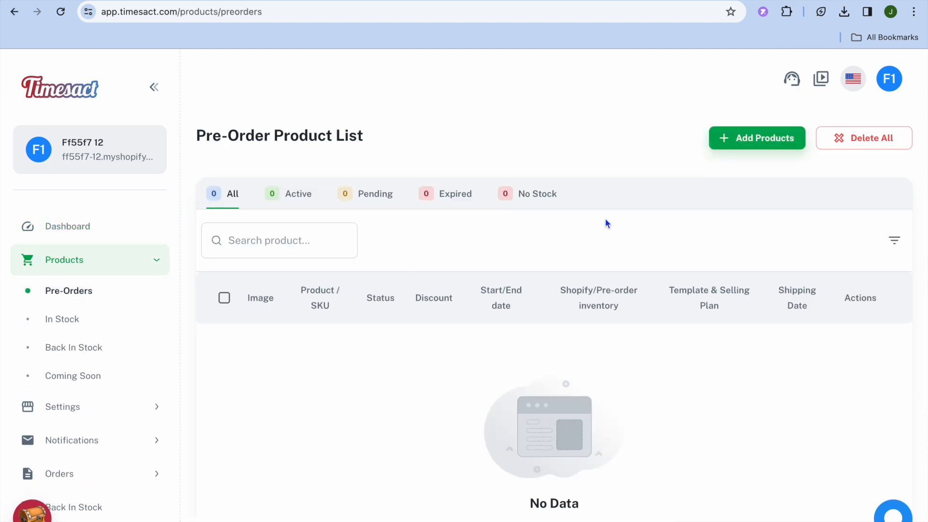
{"action": "left_click", "coordinate": [745, 140]}
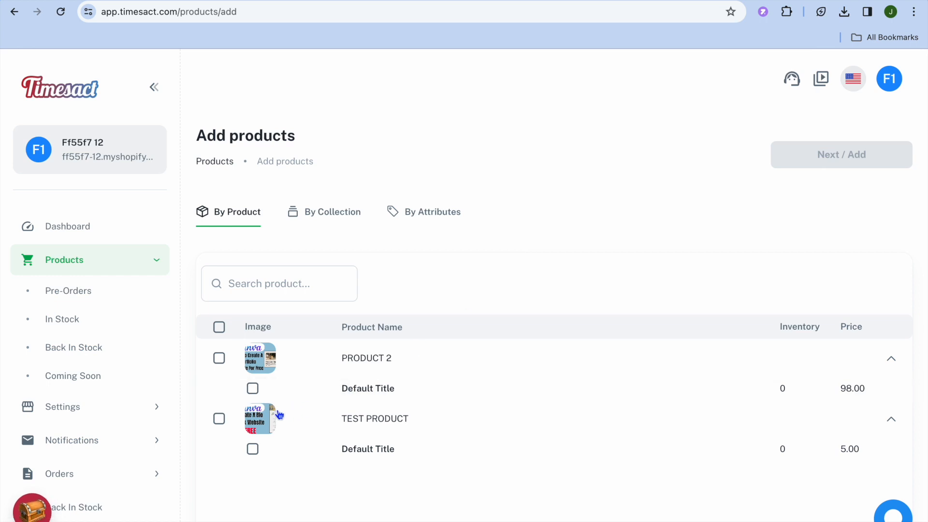
{"action": "left_click", "coordinate": [220, 360]}
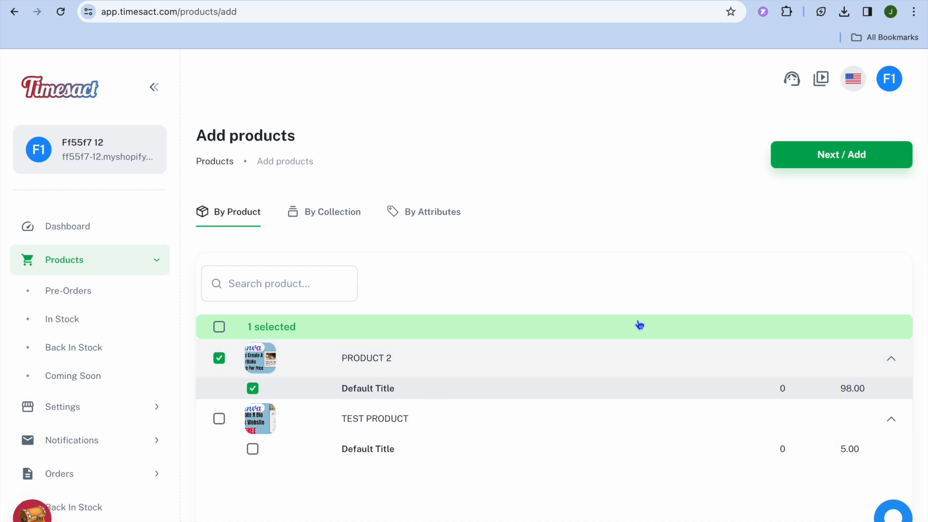
{"action": "left_click", "coordinate": [844, 154]}
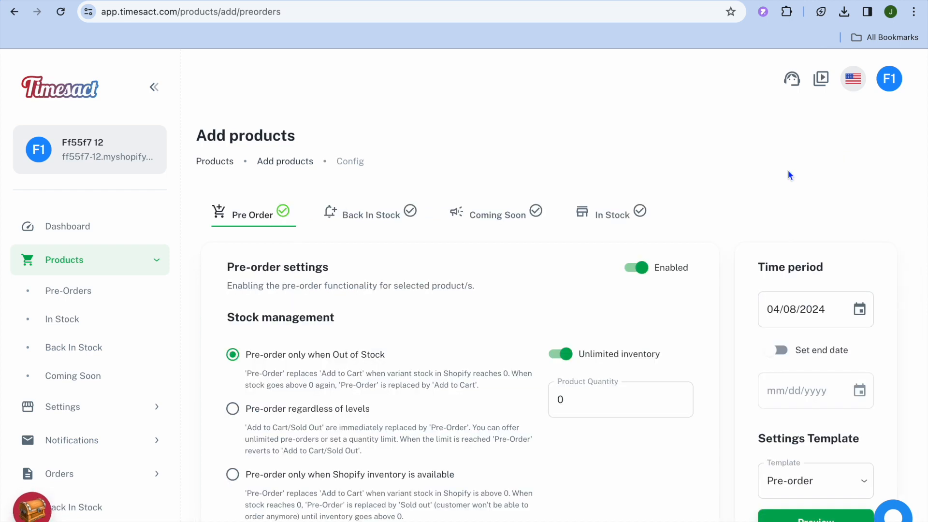
Name the new selling plan Pre-order2 and save the pre-order configuration for PRODUCT 2
{"action": "scroll", "coordinate": [787, 169], "scroll_direction": "down", "scroll_amount": 3}
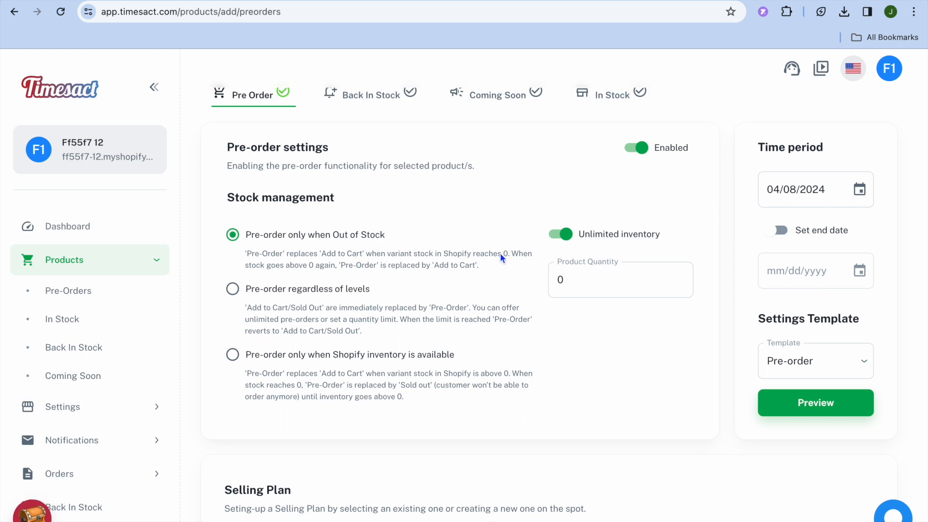
{"action": "left_click", "coordinate": [568, 281]}
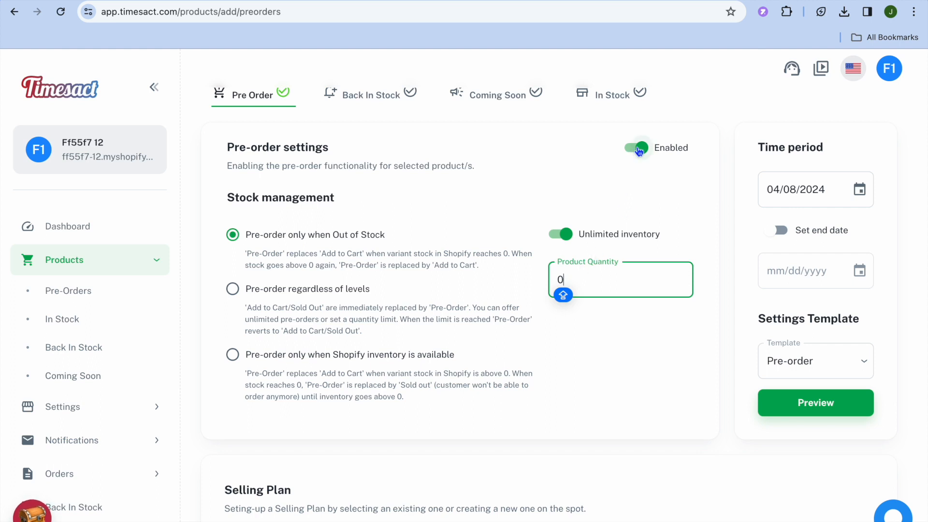
{"action": "scroll", "coordinate": [538, 202], "scroll_direction": "down", "scroll_amount": 1}
{"action": "scroll", "coordinate": [536, 203], "scroll_direction": "down", "scroll_amount": 7}
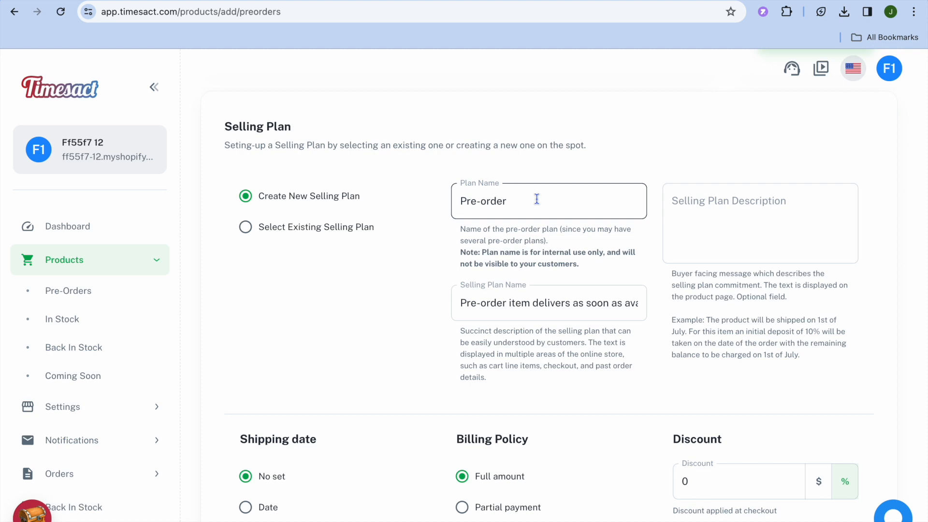
{"action": "left_click", "coordinate": [508, 202]}
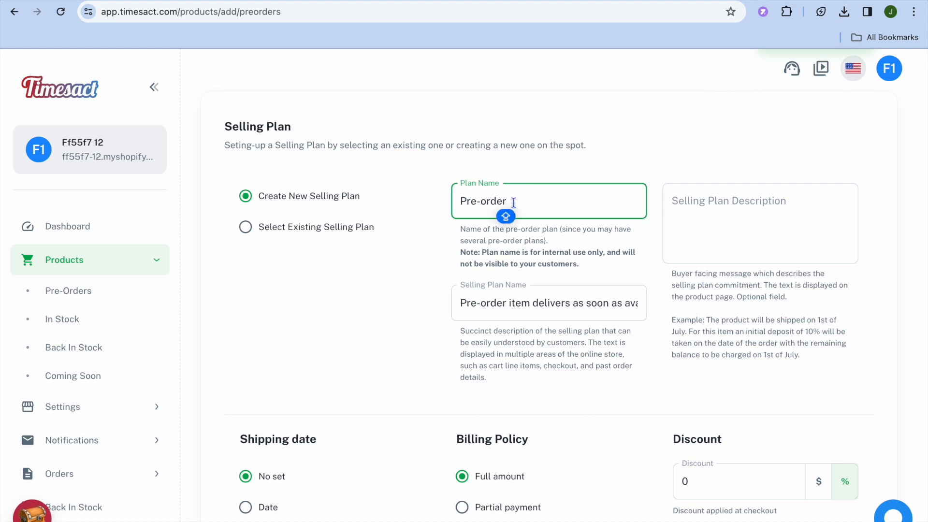
{"action": "type", "text": "1"}
{"action": "key", "text": "BackSpace"}
{"action": "type", "text": "2"}
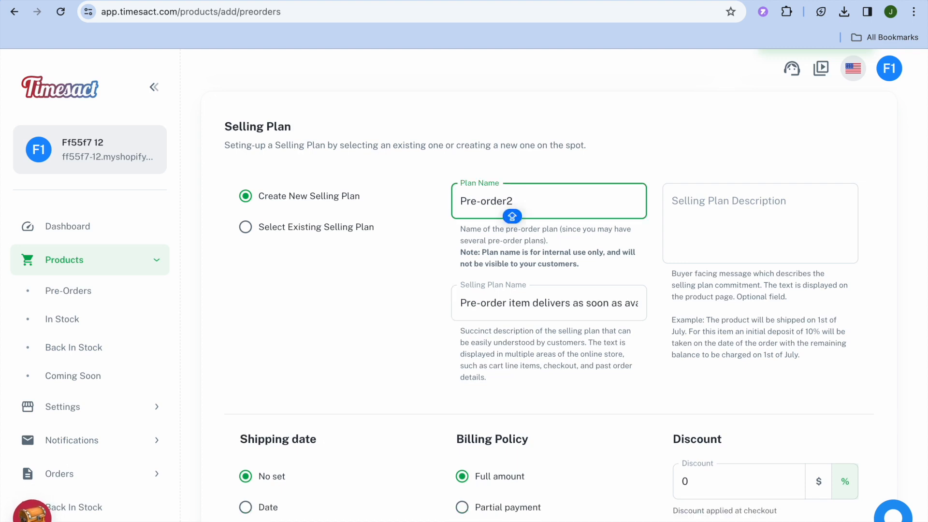
{"action": "scroll", "coordinate": [729, 307], "scroll_direction": "down", "scroll_amount": 6}
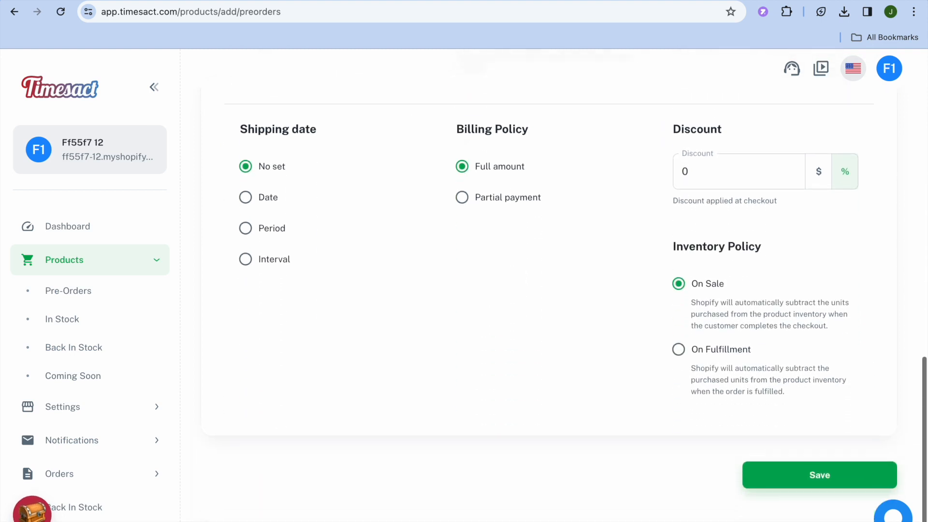
{"action": "left_click", "coordinate": [799, 484]}
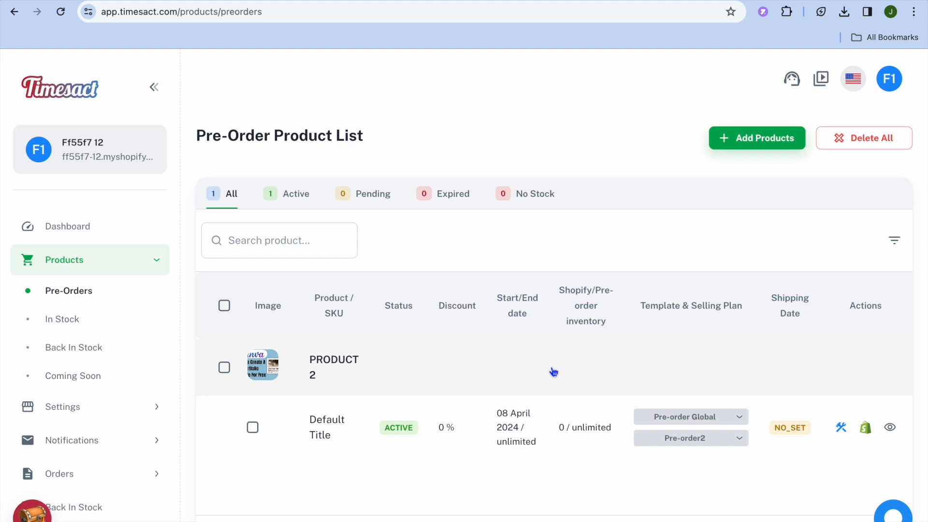
Preview PRODUCT 2's storefront page, and switch back to the Shopify admin to open that product's details
{"action": "left_click", "coordinate": [892, 429]}
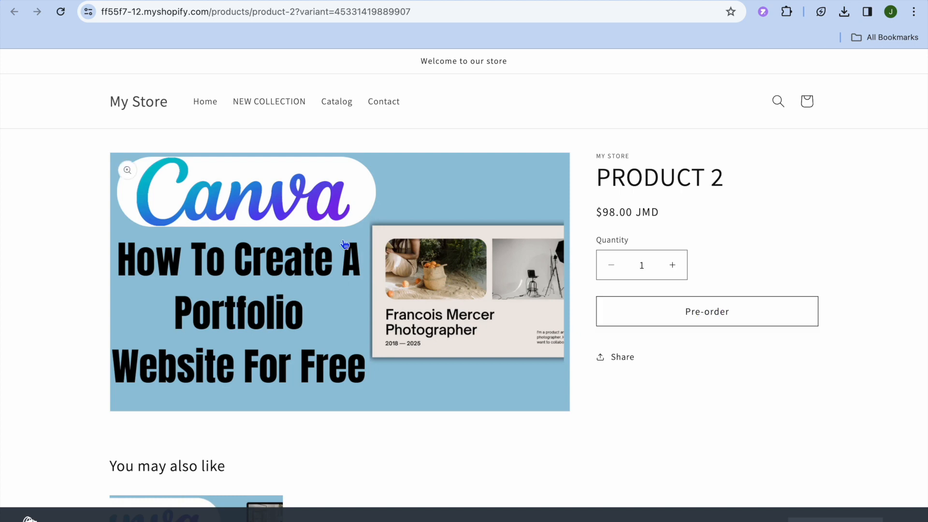
{"action": "left_click", "coordinate": [55, 1]}
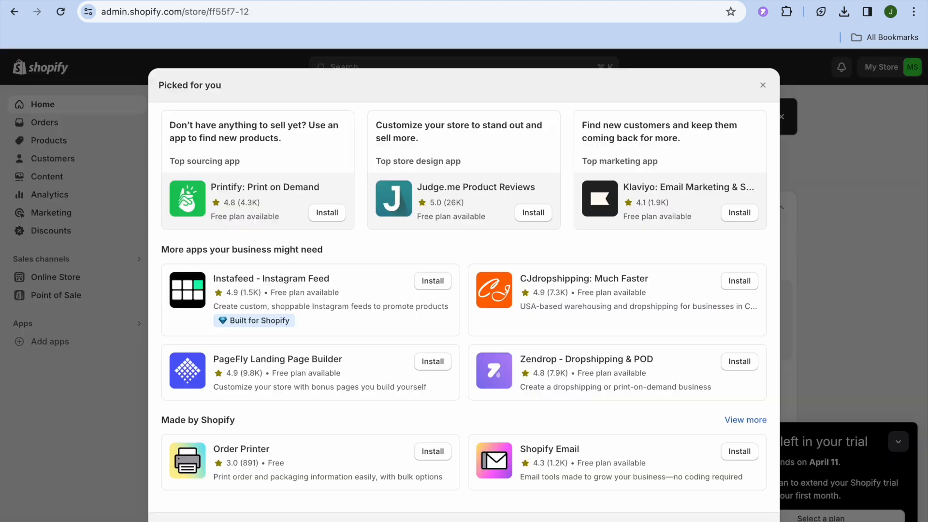
{"action": "left_click", "coordinate": [763, 85]}
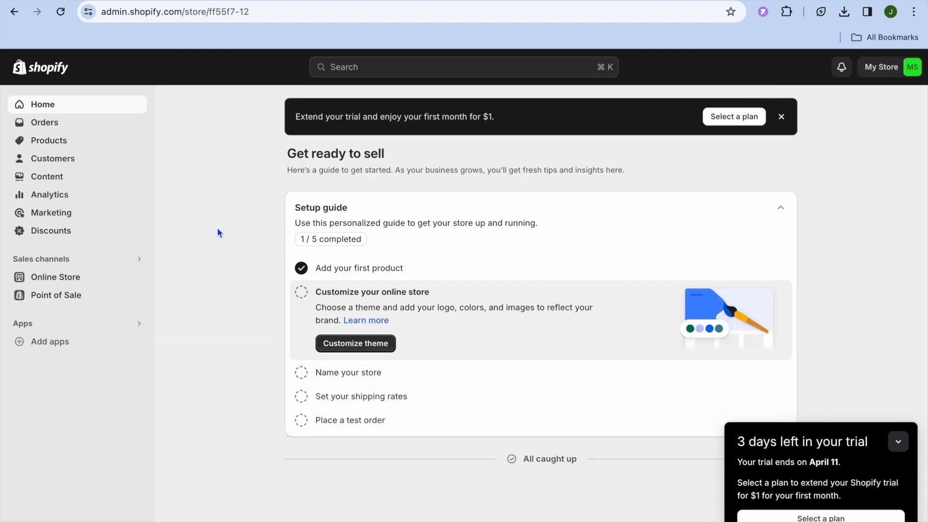
{"action": "left_click", "coordinate": [83, 143]}
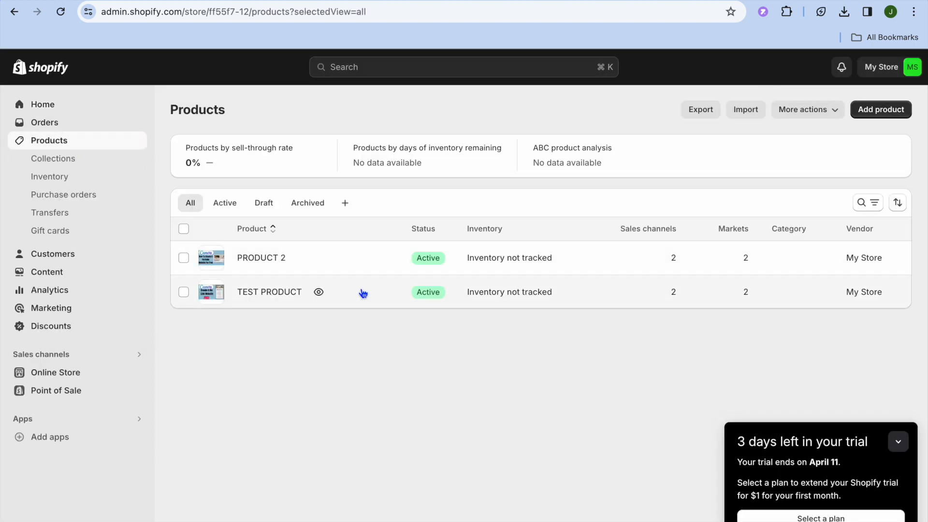
{"action": "left_click", "coordinate": [265, 260]}
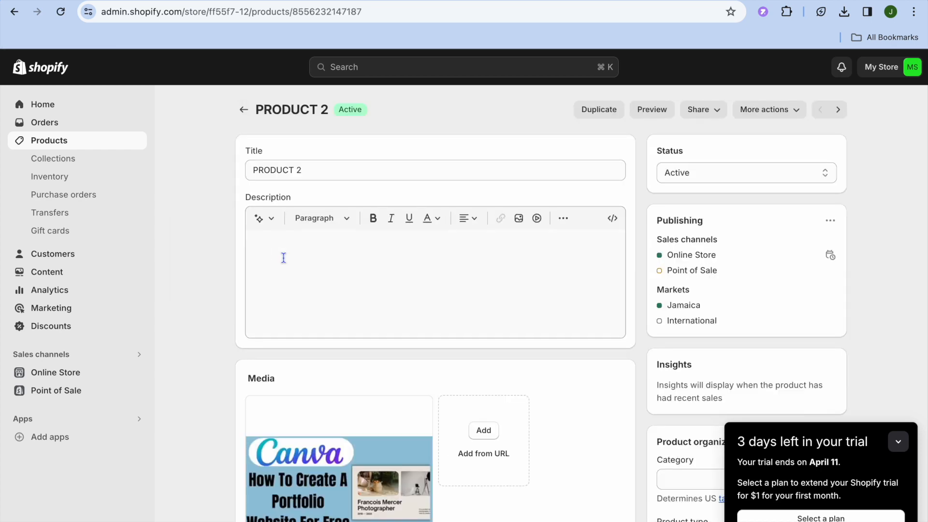
Enable quantity tracking in the inventory settings of PRODUCT 2
{"action": "scroll", "coordinate": [274, 203], "scroll_direction": "down", "scroll_amount": 10}
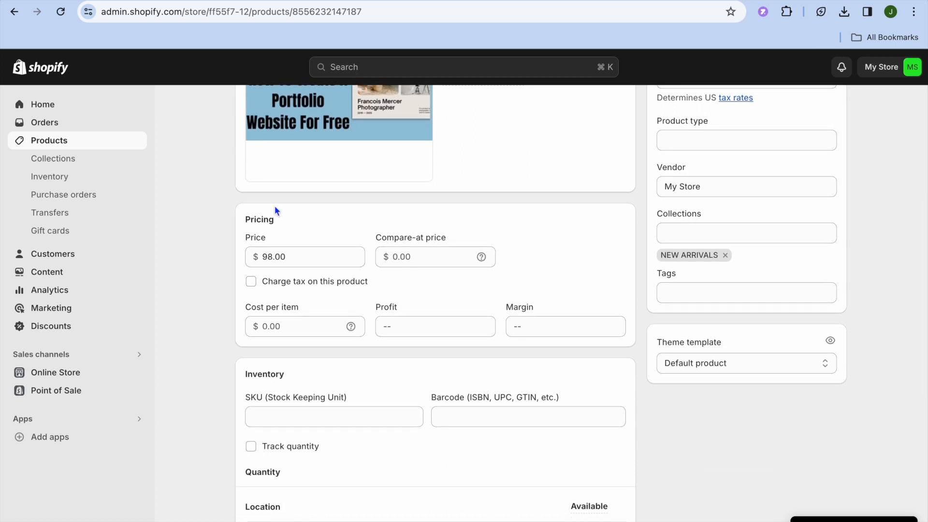
{"action": "scroll", "coordinate": [276, 210], "scroll_direction": "down", "scroll_amount": 4}
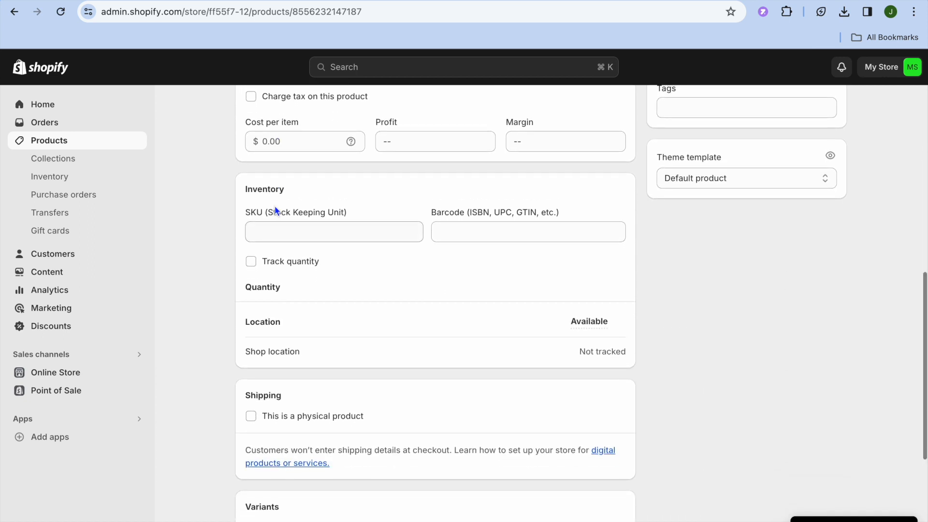
{"action": "scroll", "coordinate": [276, 210], "scroll_direction": "up", "scroll_amount": 2}
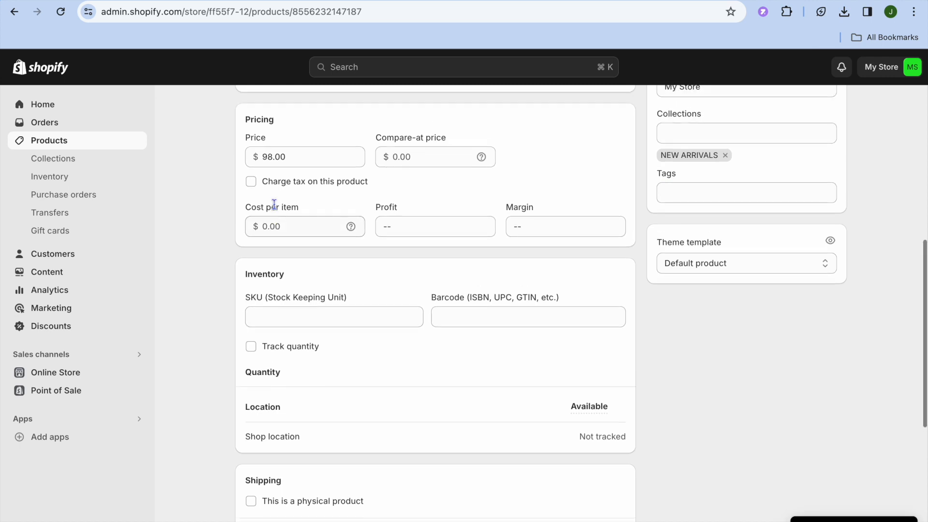
{"action": "scroll", "coordinate": [274, 204], "scroll_direction": "up", "scroll_amount": 1}
{"action": "scroll", "coordinate": [274, 204], "scroll_direction": "down", "scroll_amount": 1}
{"action": "scroll", "coordinate": [274, 204], "scroll_direction": "down", "scroll_amount": 1}
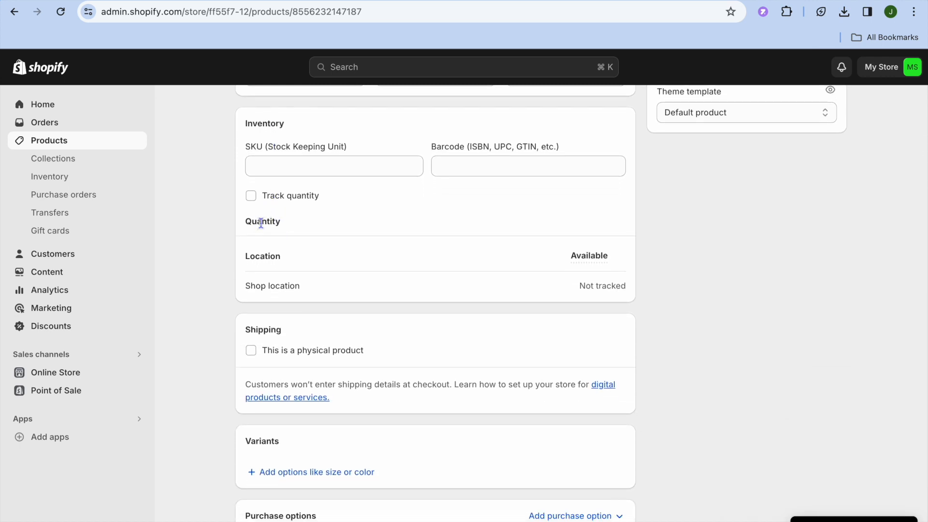
{"action": "left_click", "coordinate": [248, 202]}
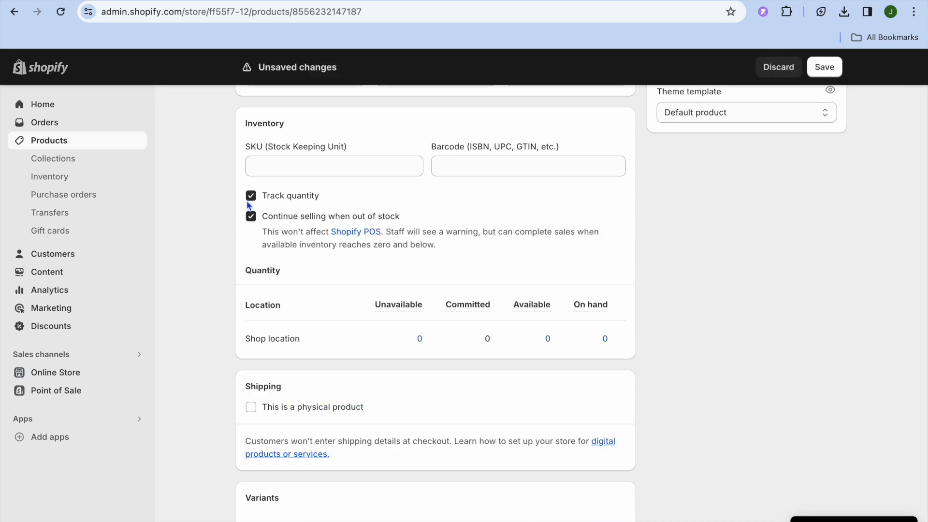
{"action": "left_click", "coordinate": [552, 340]}
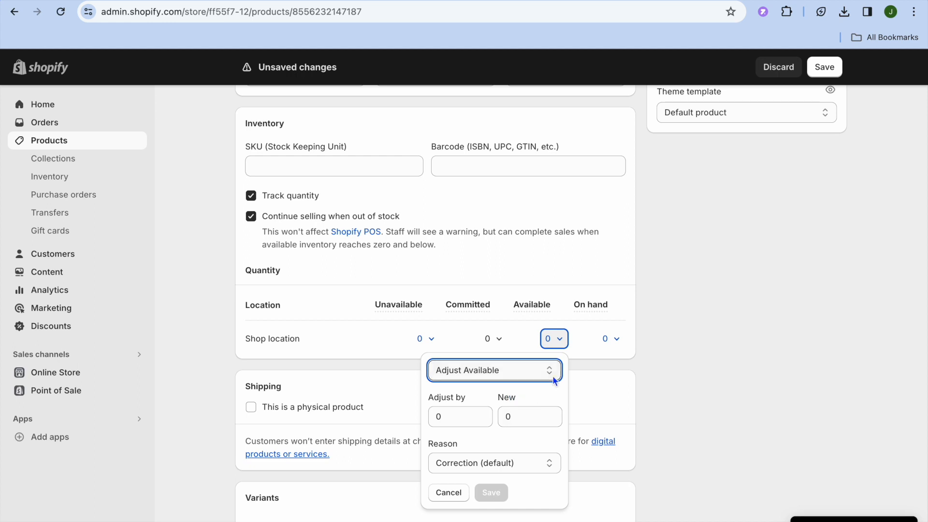
{"action": "left_click", "coordinate": [552, 341]}
{"action": "left_click", "coordinate": [552, 341]}
Adjust the on-hand quantity at Shop location by 1 and save the product
{"action": "left_click", "coordinate": [611, 337]}
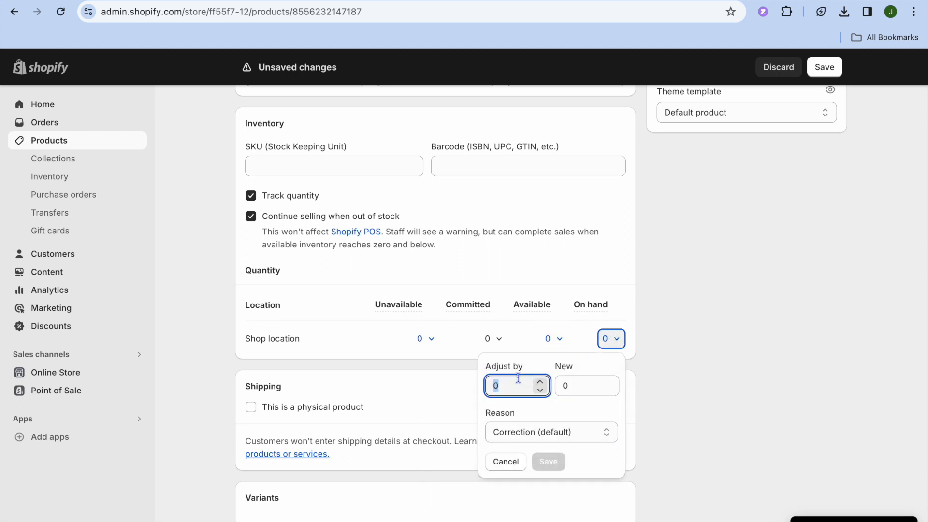
{"action": "type", "text": "1"}
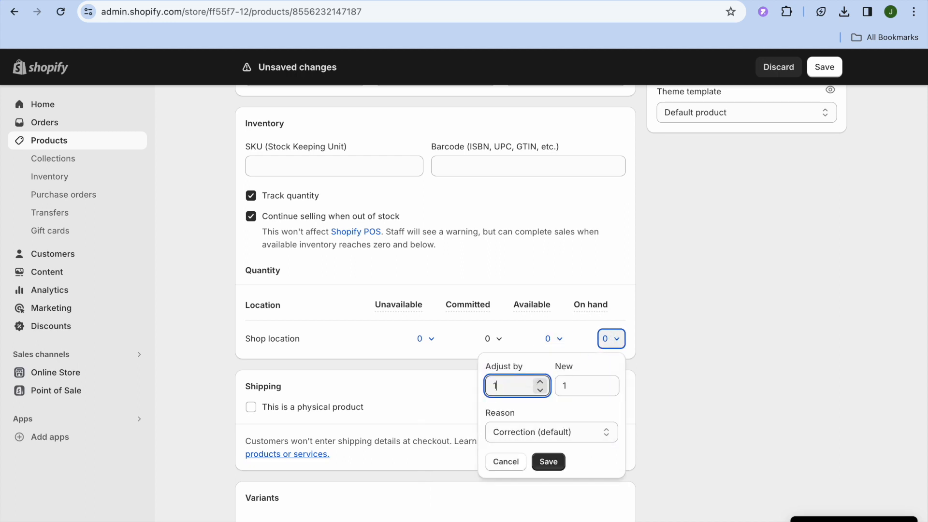
{"action": "left_click", "coordinate": [549, 463]}
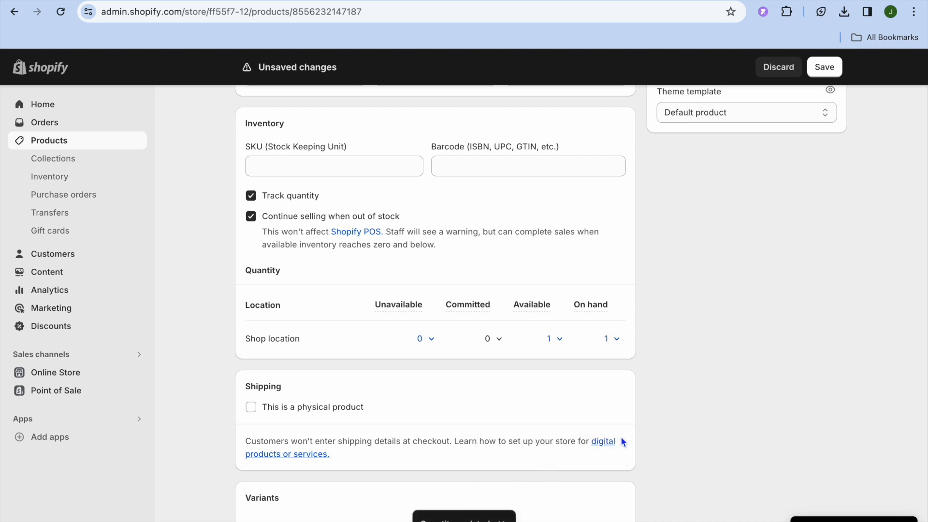
{"action": "left_click", "coordinate": [824, 67]}
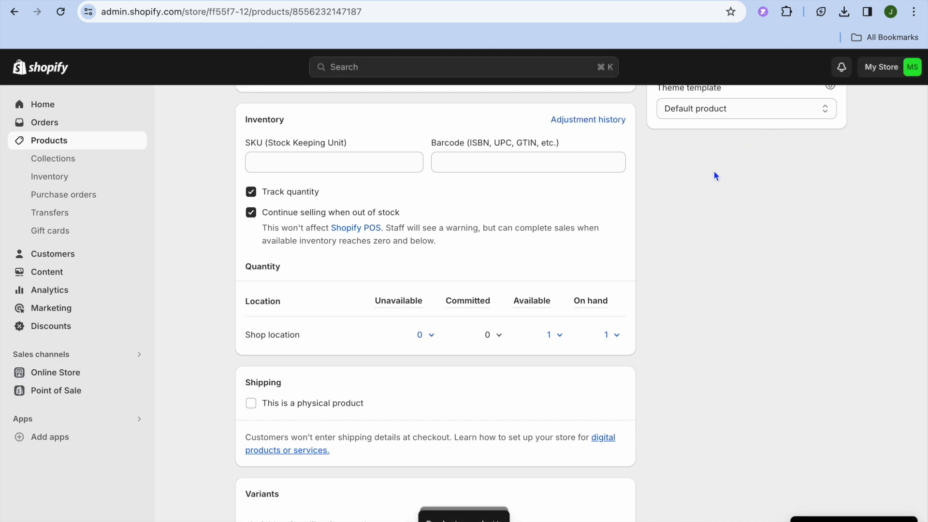
Preview PRODUCT 2's storefront page with the updated stock, and return to its product details in the Shopify admin
{"action": "scroll", "coordinate": [706, 198], "scroll_direction": "up", "scroll_amount": 15}
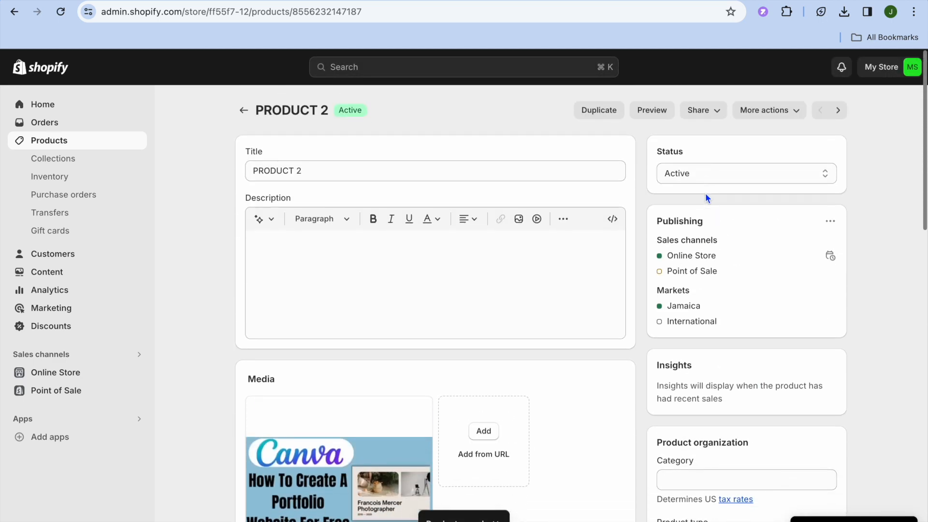
{"action": "left_click", "coordinate": [663, 110]}
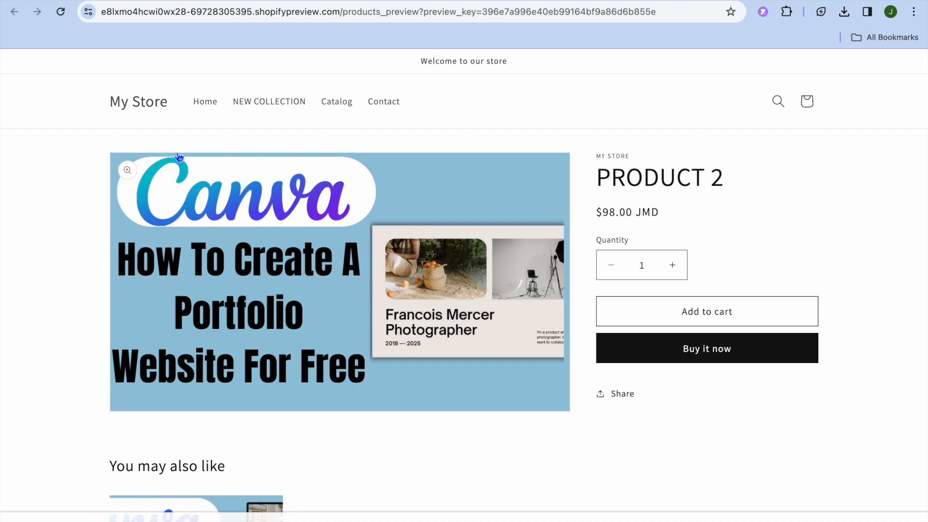
{"action": "left_click", "coordinate": [62, 1]}
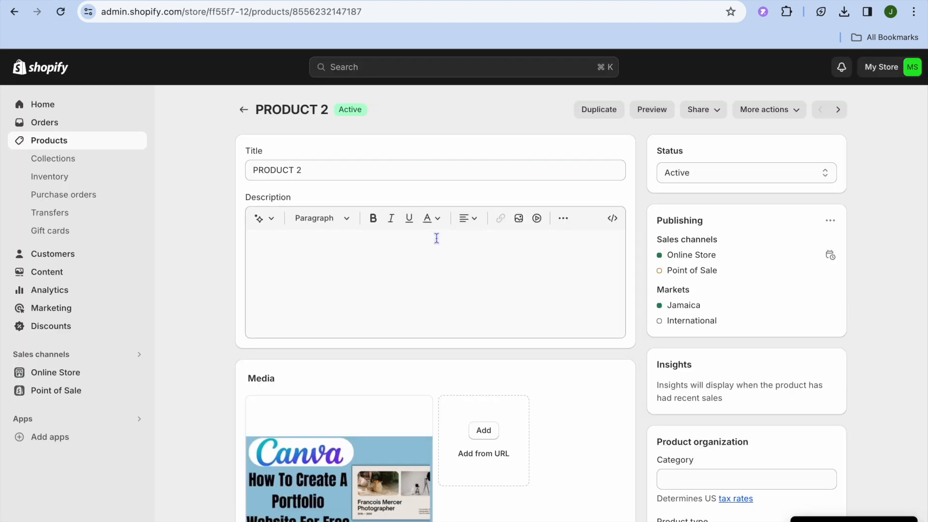
Set the new on-hand quantity at Shop location to 0 with the default Correction reason and save the adjustment
{"action": "scroll", "coordinate": [511, 378], "scroll_direction": "down", "scroll_amount": 15}
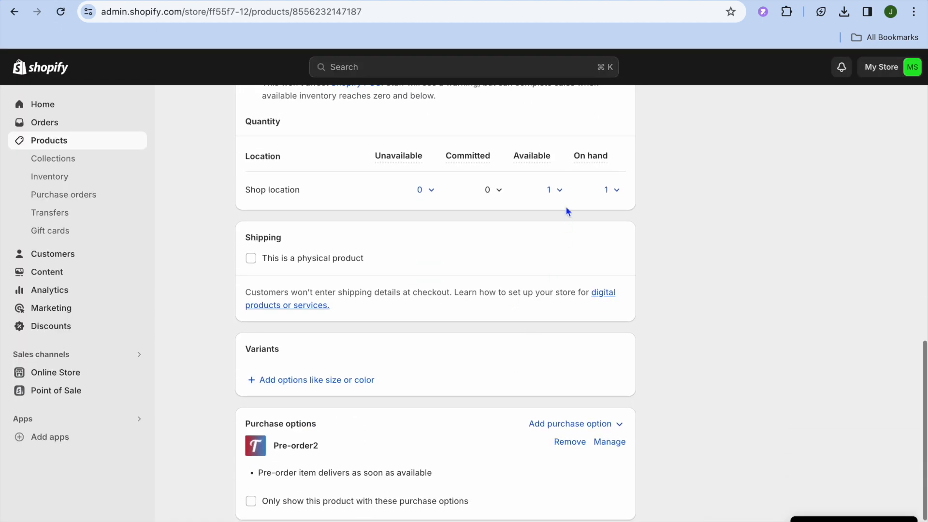
{"action": "left_click", "coordinate": [612, 190]}
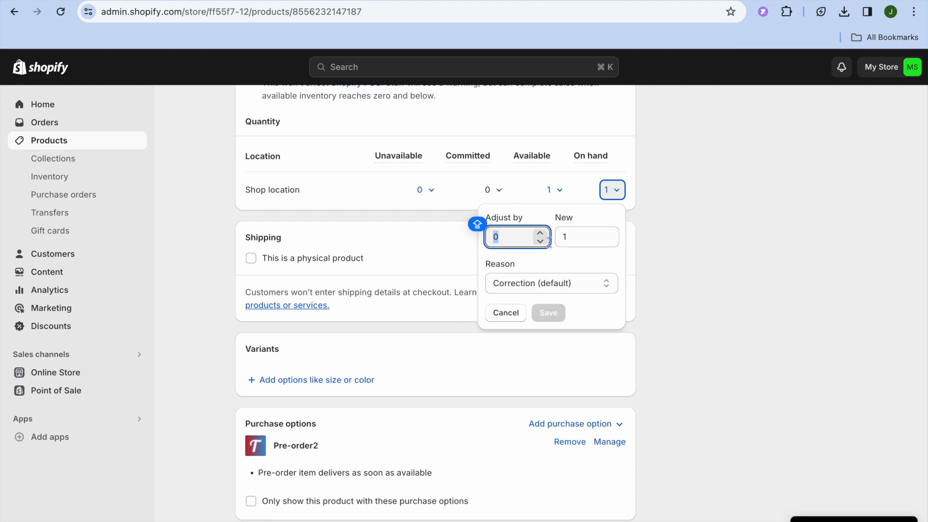
{"action": "left_click", "coordinate": [567, 237]}
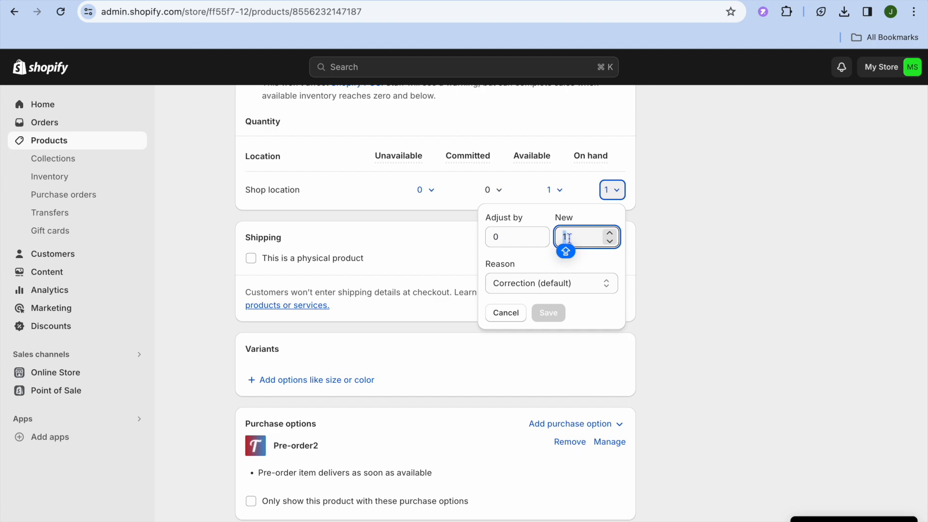
{"action": "type", "text": "0"}
{"action": "left_click", "coordinate": [549, 314]}
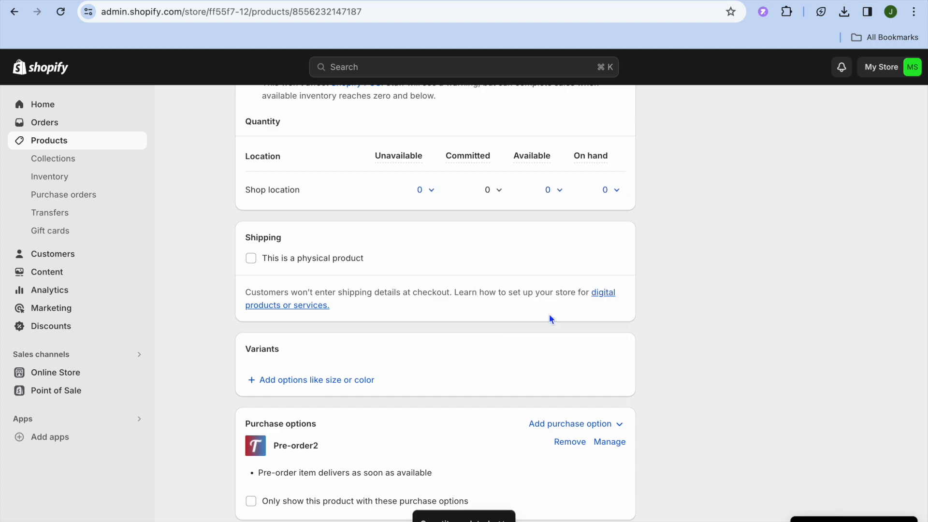
Preview and reload PRODUCT 2's storefront page, and switch back to the product's inventory and purchase options in the Shopify admin
{"action": "scroll", "coordinate": [549, 314], "scroll_direction": "up", "scroll_amount": 10}
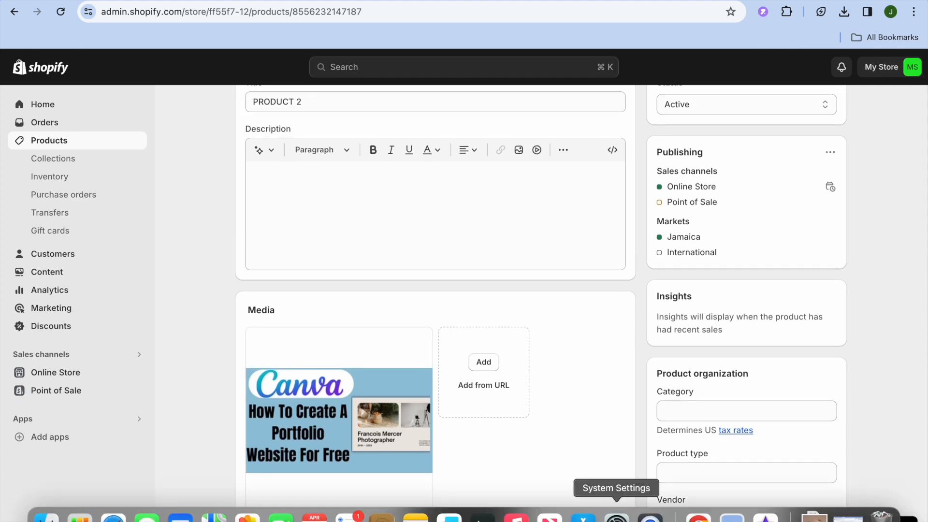
{"action": "scroll", "coordinate": [678, 389], "scroll_direction": "up", "scroll_amount": 2}
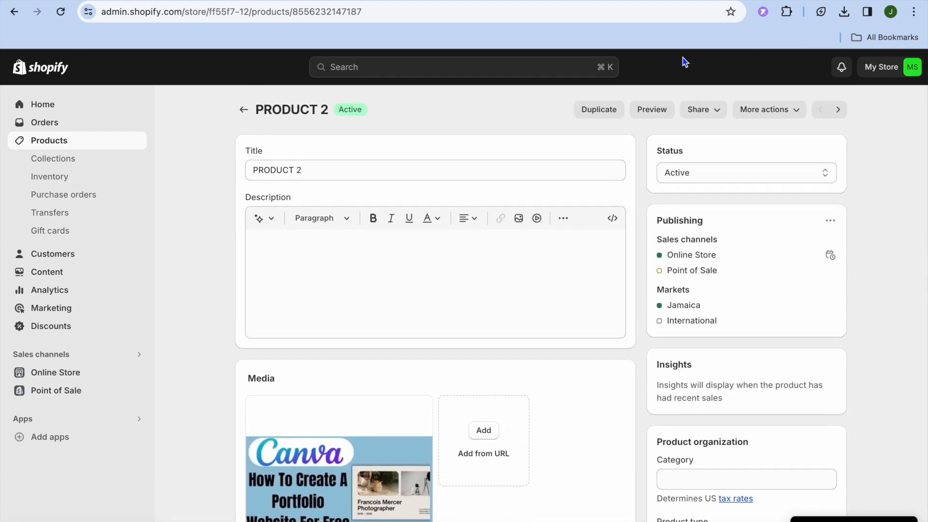
{"action": "left_click", "coordinate": [653, 110]}
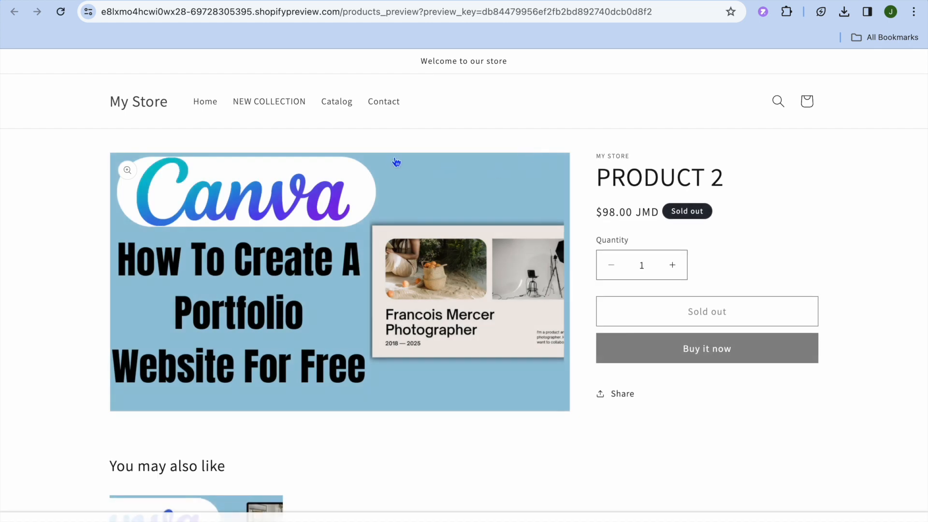
{"action": "left_click", "coordinate": [63, 11]}
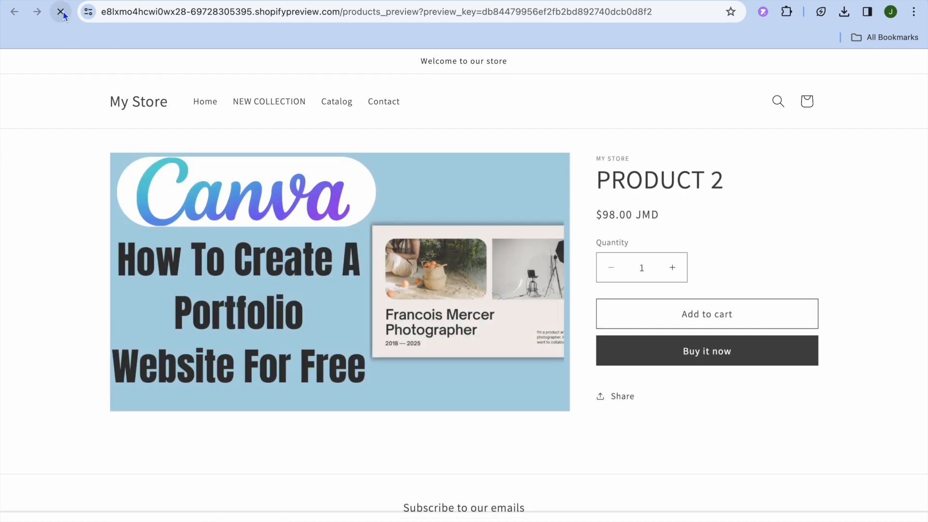
{"action": "left_click", "coordinate": [61, 11]}
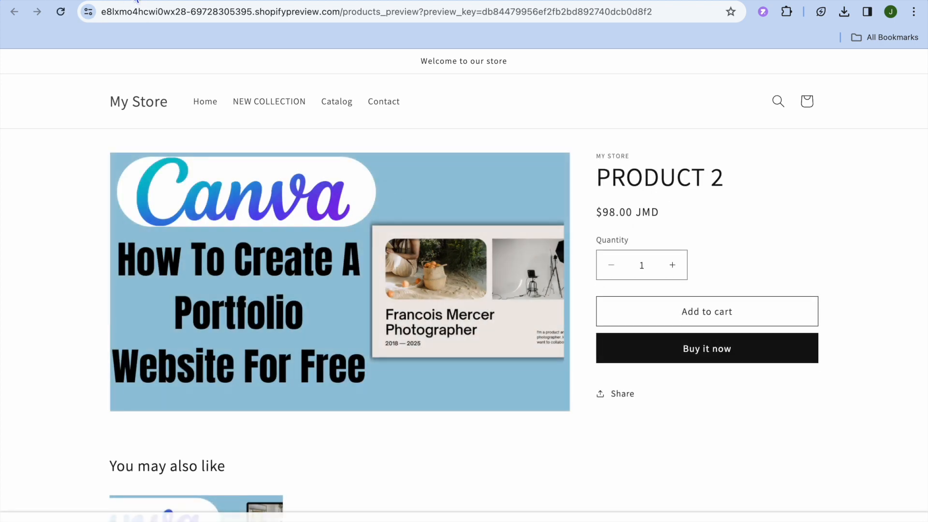
{"action": "left_click", "coordinate": [49, 1]}
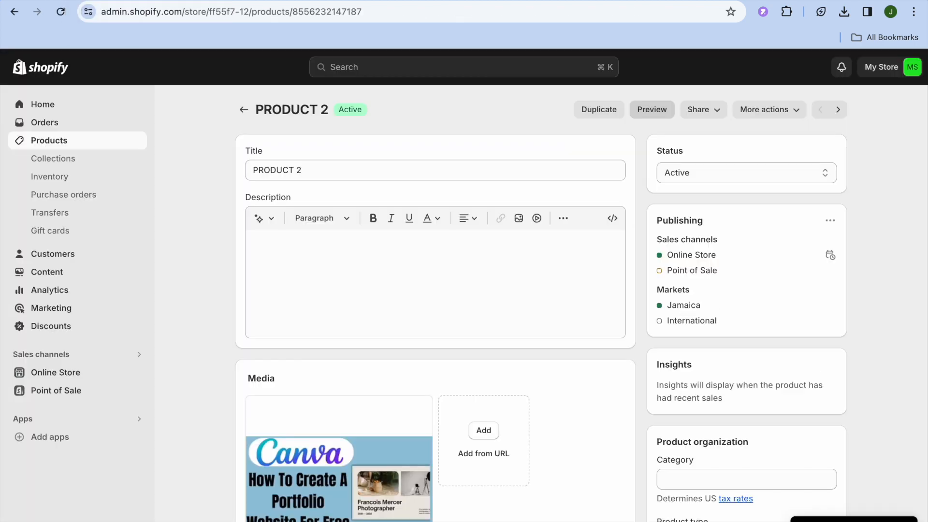
{"action": "scroll", "coordinate": [247, 233], "scroll_direction": "down", "scroll_amount": 15}
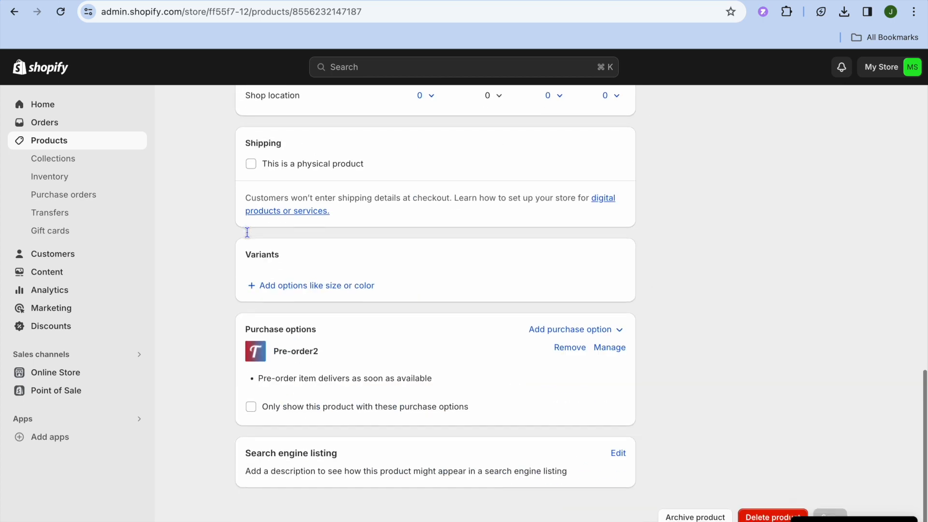